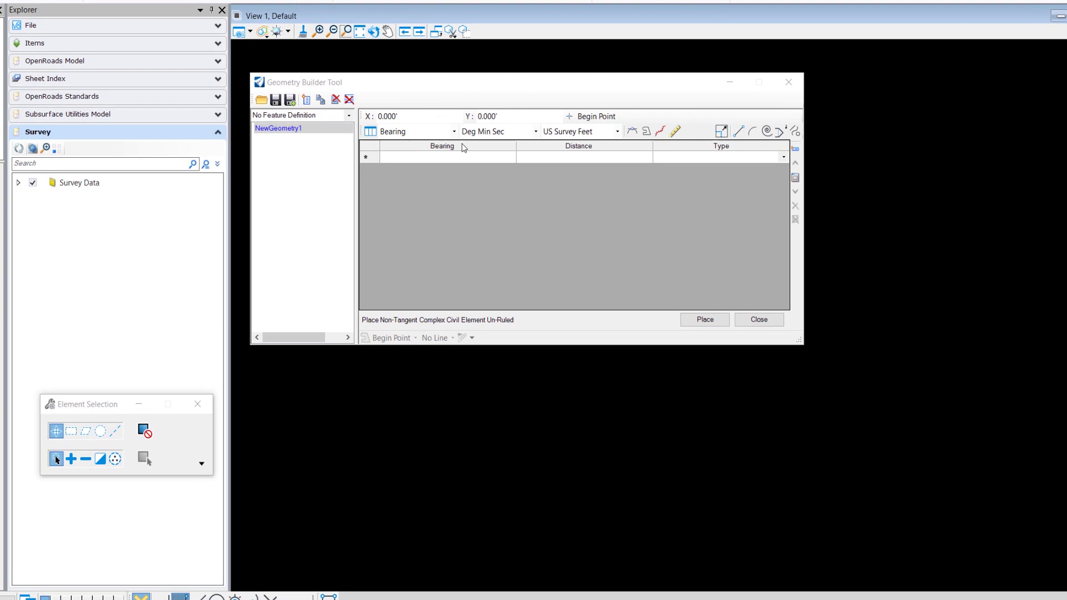
- Keep Bearing, Deg Min Sec and US Survey Feet formats, then turn on Ruled and Force Tangent
{"action": "left_click", "coordinate": [454, 131]}
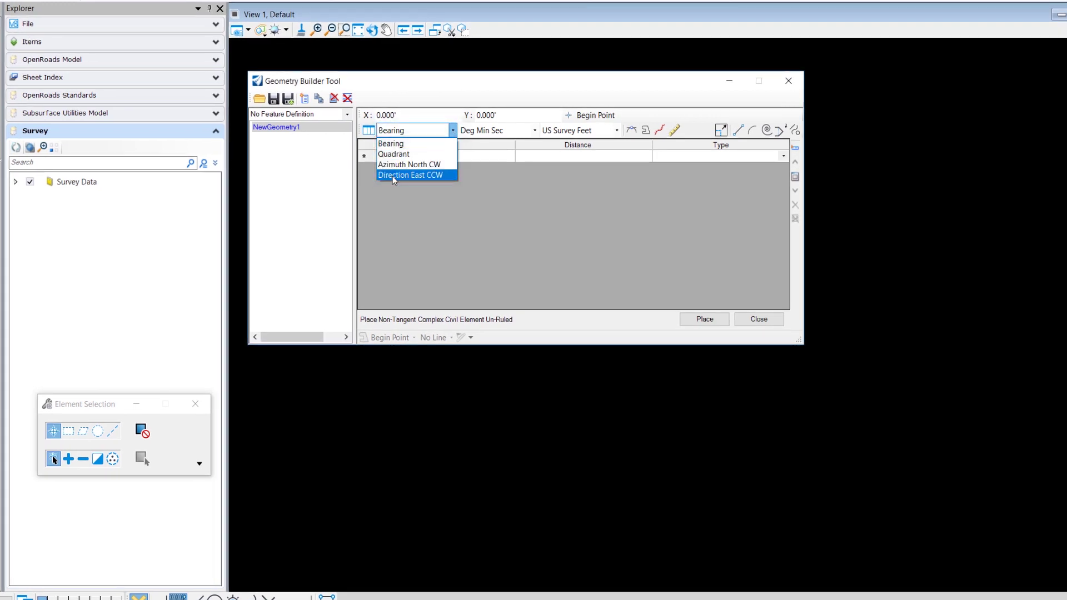
{"action": "left_click", "coordinate": [536, 131]}
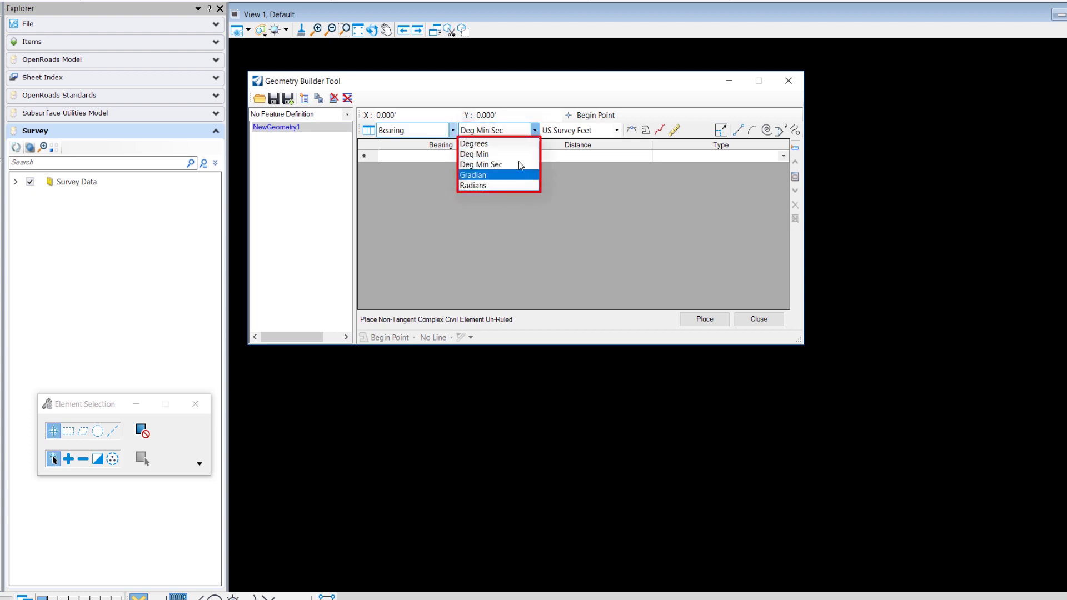
{"action": "left_click", "coordinate": [618, 132]}
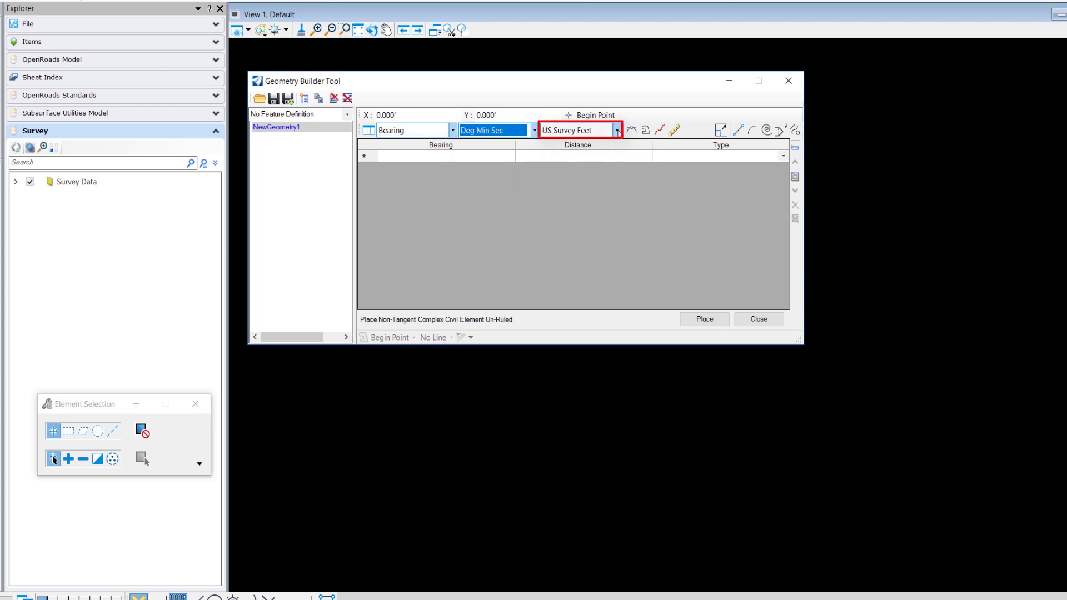
{"action": "left_click", "coordinate": [617, 131]}
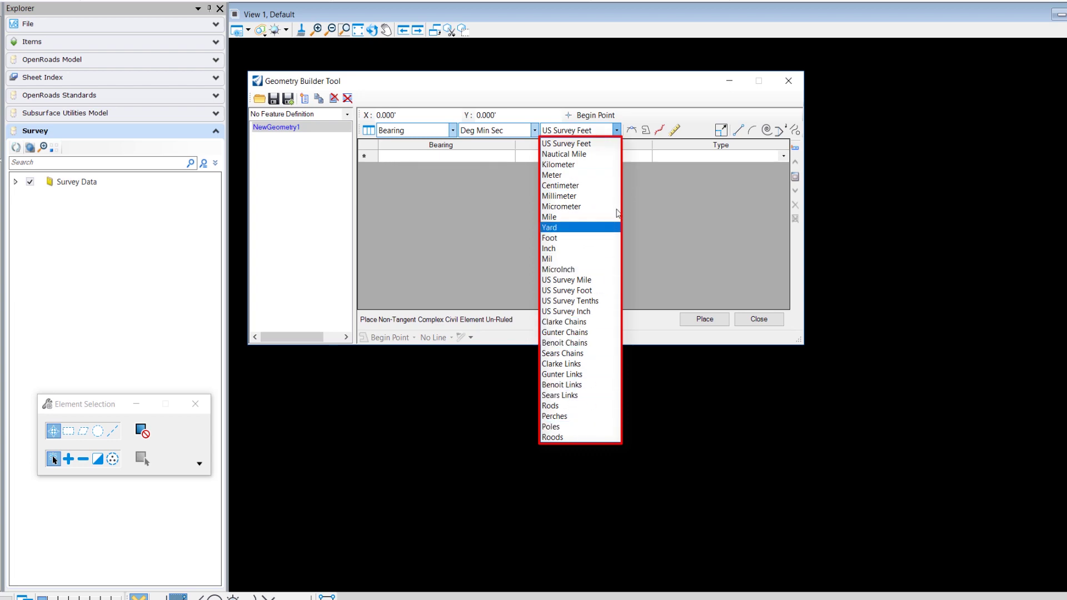
{"action": "left_click", "coordinate": [619, 131]}
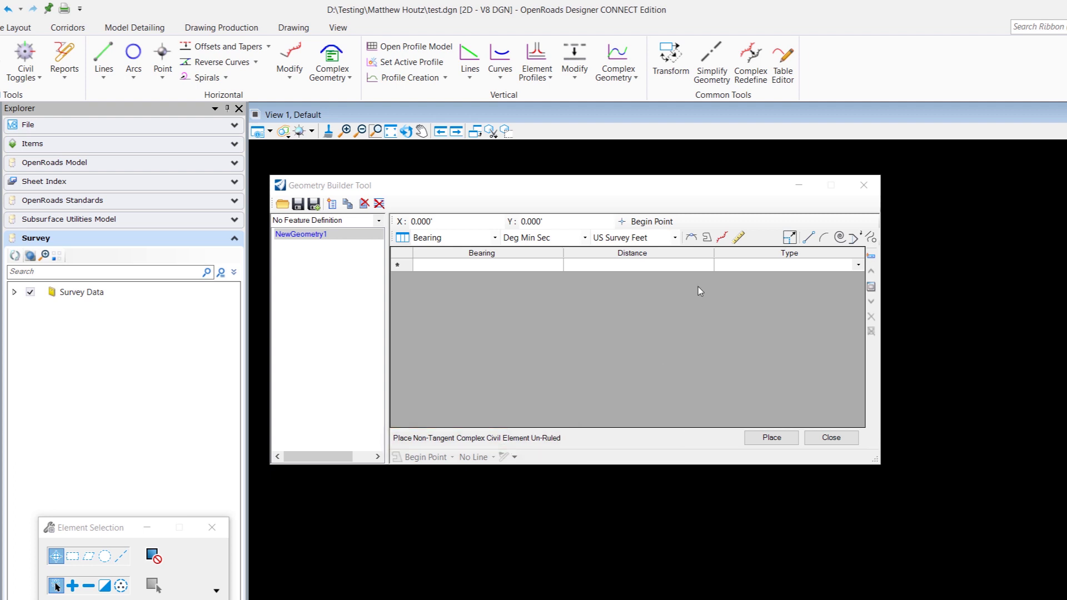
{"action": "left_click", "coordinate": [738, 237]}
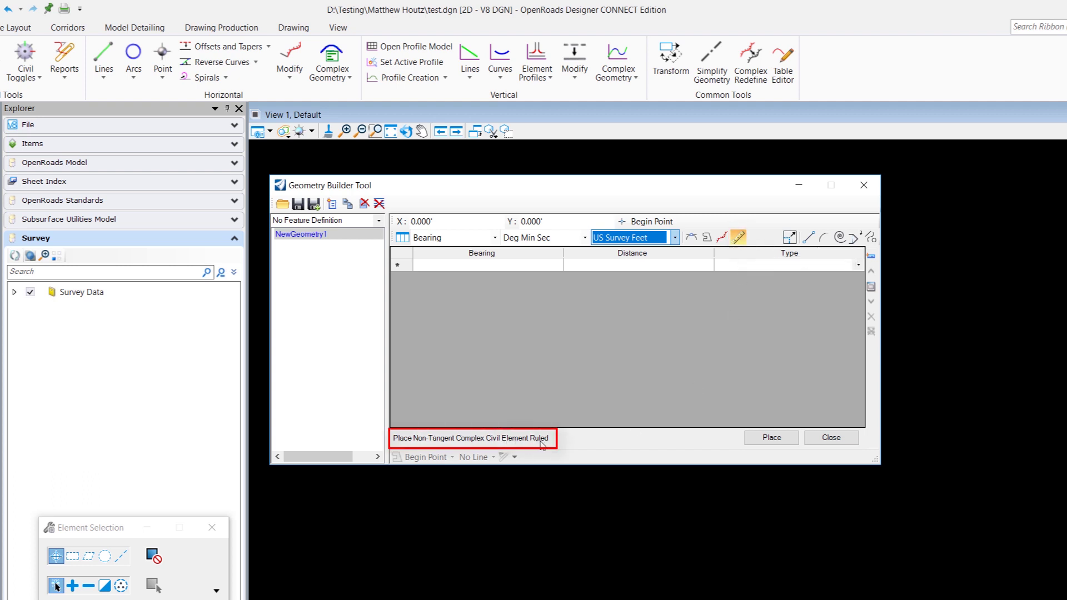
{"action": "left_click", "coordinate": [692, 240]}
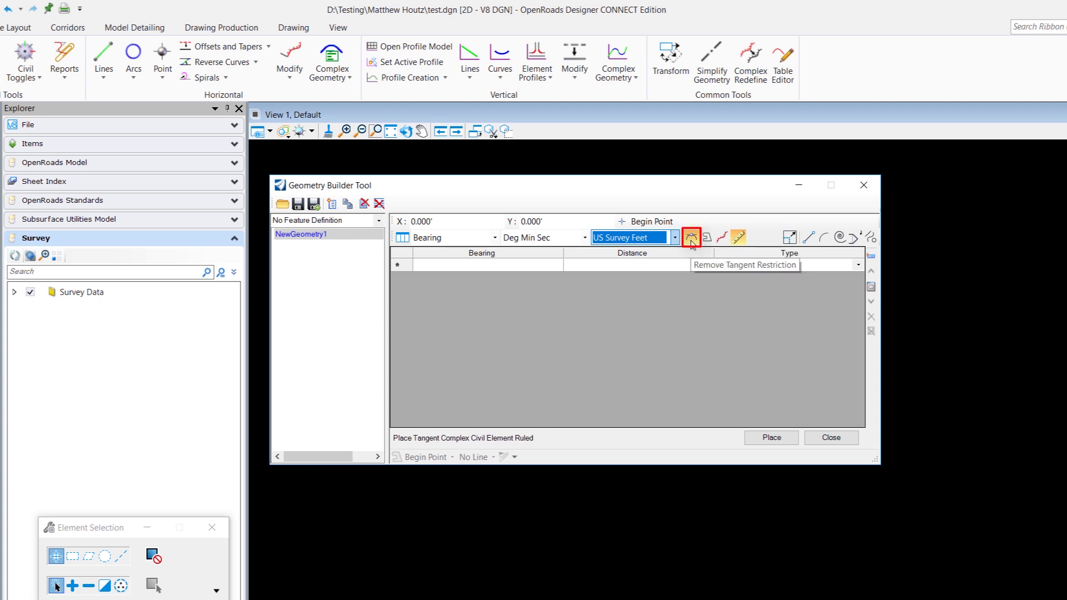